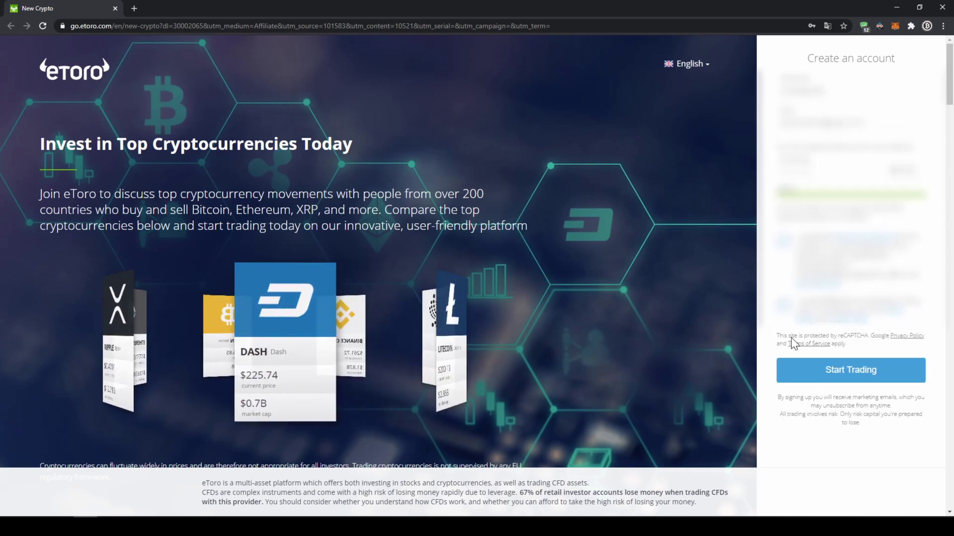
Submit the filled-in account registration and verify the e-mail address through the eToro welcome message.
{"action": "left_click", "coordinate": [827, 380]}
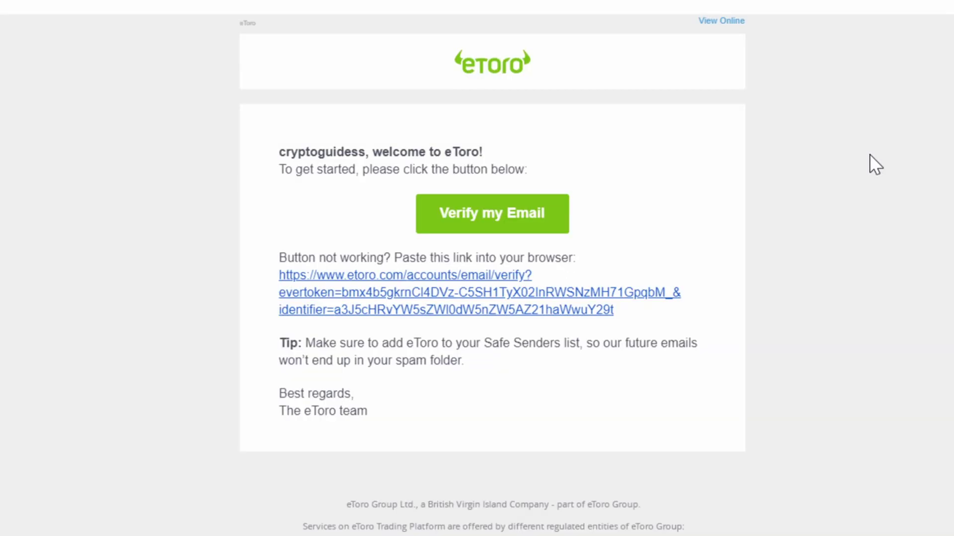
{"action": "left_click", "coordinate": [544, 215]}
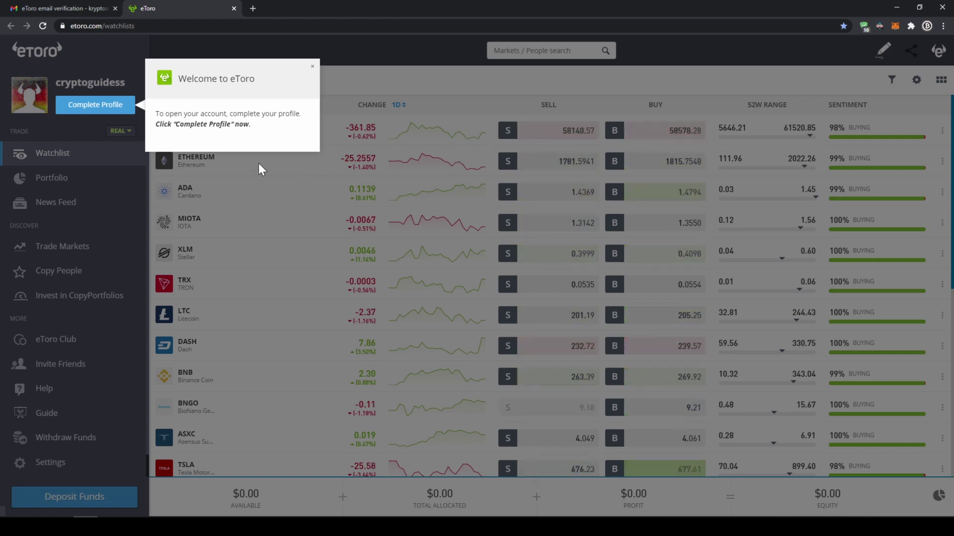
Go through the profile completion and proceed from account verification to the deposit form.
{"action": "left_click", "coordinate": [109, 111]}
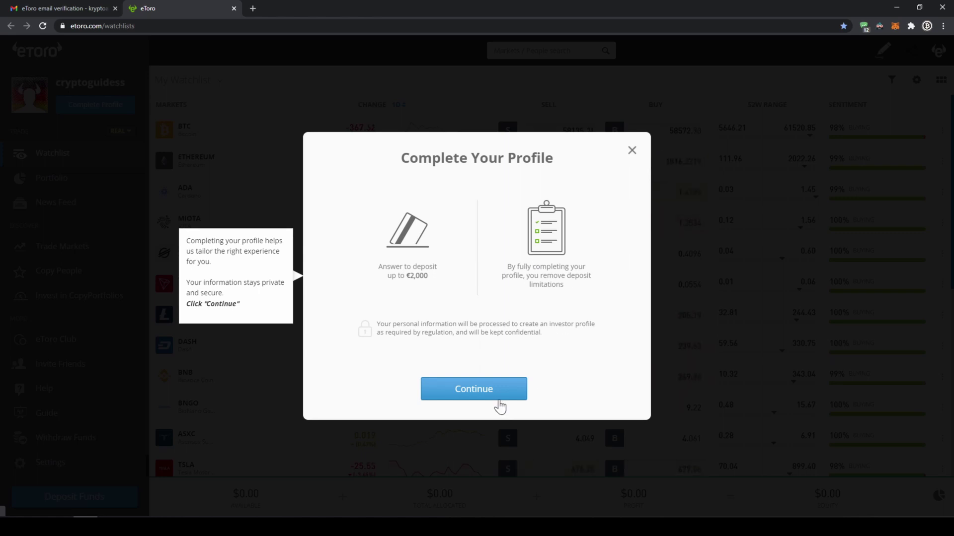
{"action": "left_click", "coordinate": [497, 404]}
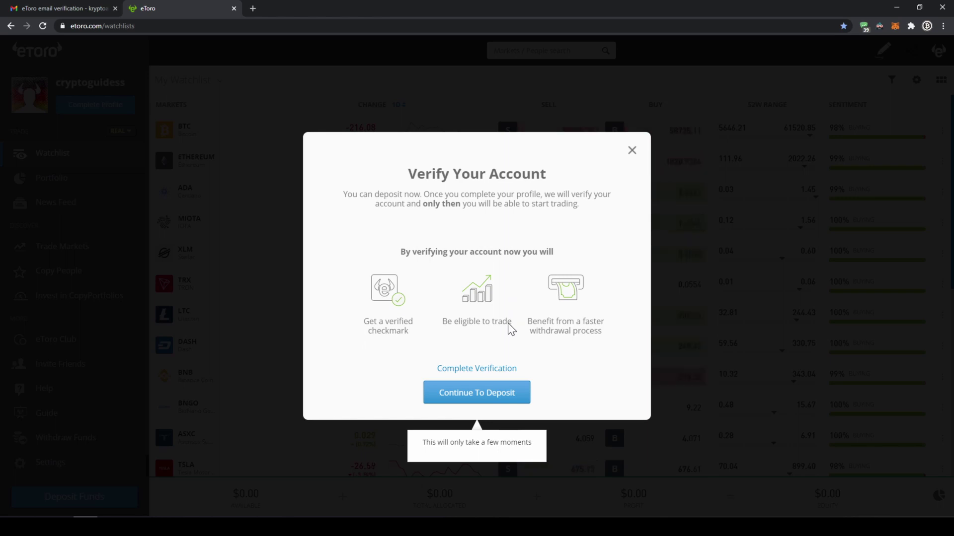
{"action": "left_click", "coordinate": [503, 402]}
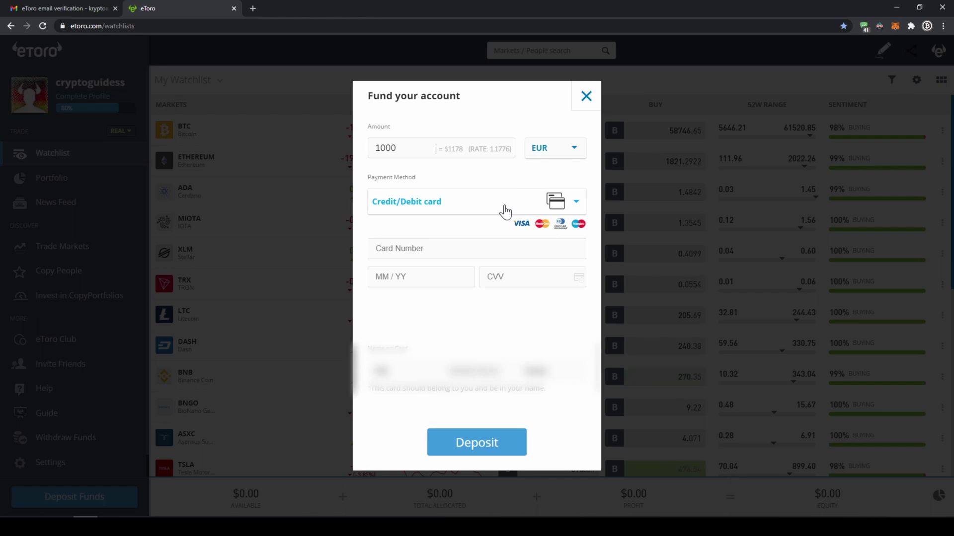
Fund the account with 1000 USD using PayPal as the payment method and continue to payment.
{"action": "left_click", "coordinate": [506, 212]}
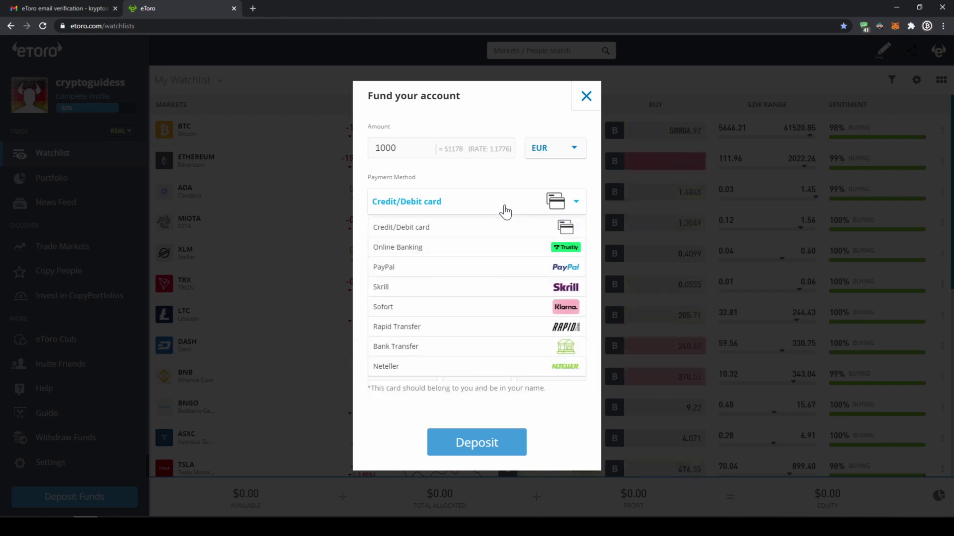
{"action": "left_click", "coordinate": [488, 268]}
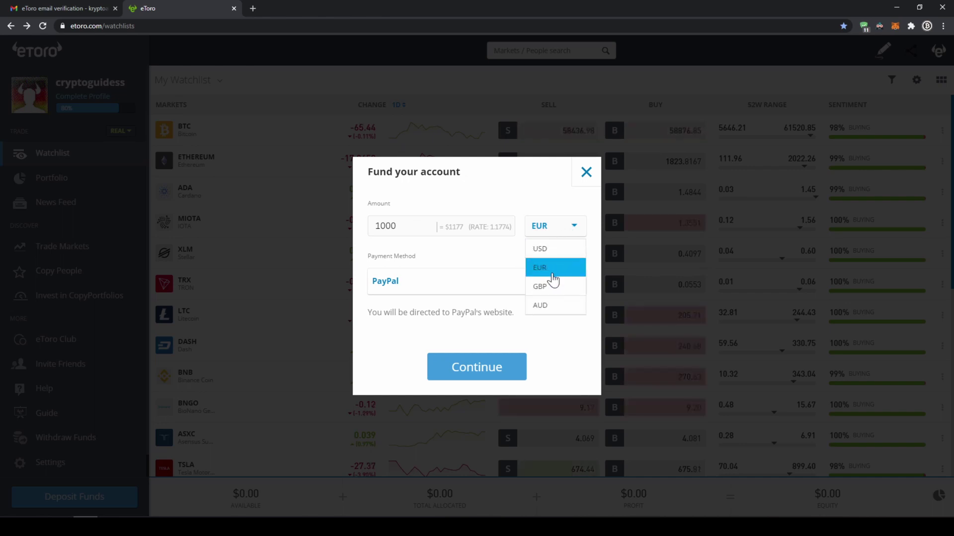
{"action": "left_click", "coordinate": [553, 254]}
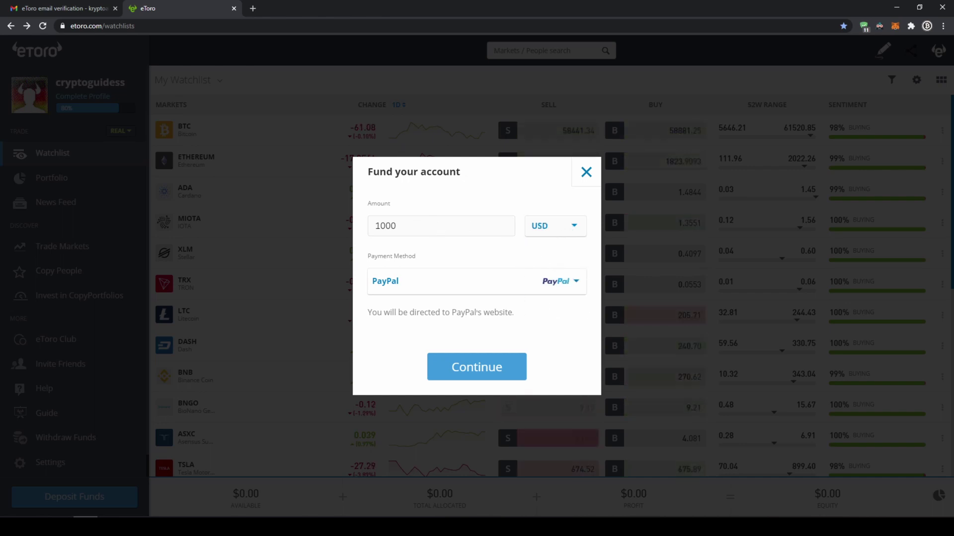
{"action": "key", "text": "ctrl+a"}
{"action": "key", "text": "Right"}
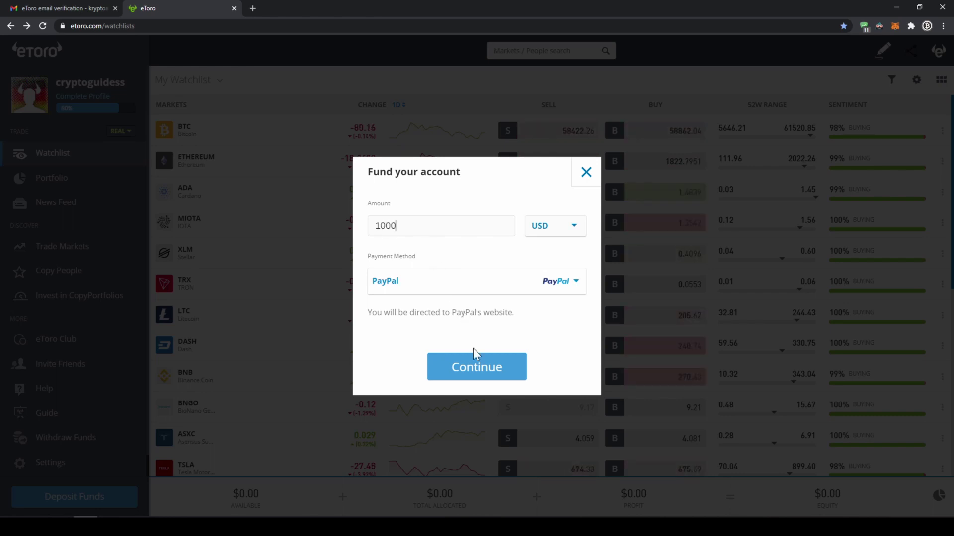
{"action": "left_click", "coordinate": [477, 371]}
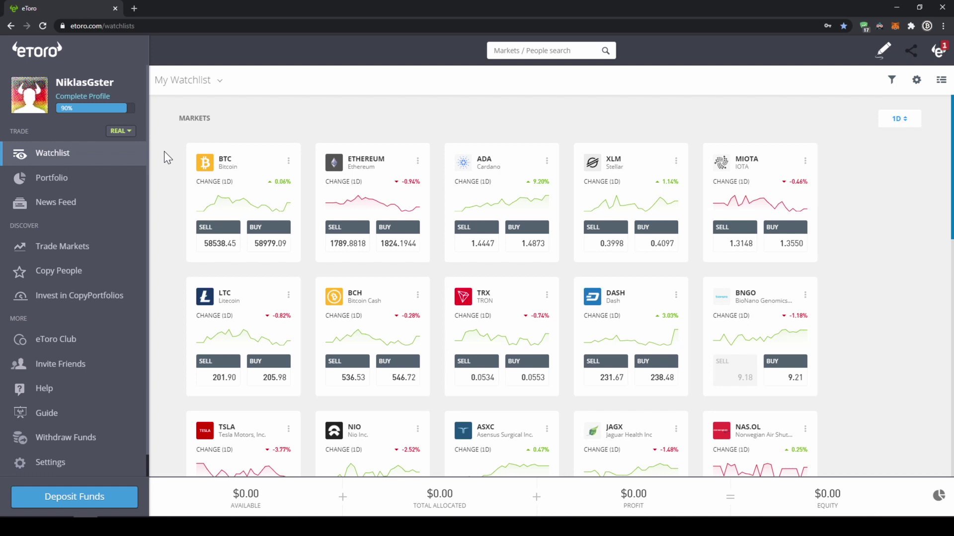
Switch the account from the real to the virtual portfolio.
{"action": "left_click", "coordinate": [128, 136]}
{"action": "left_click", "coordinate": [121, 165]}
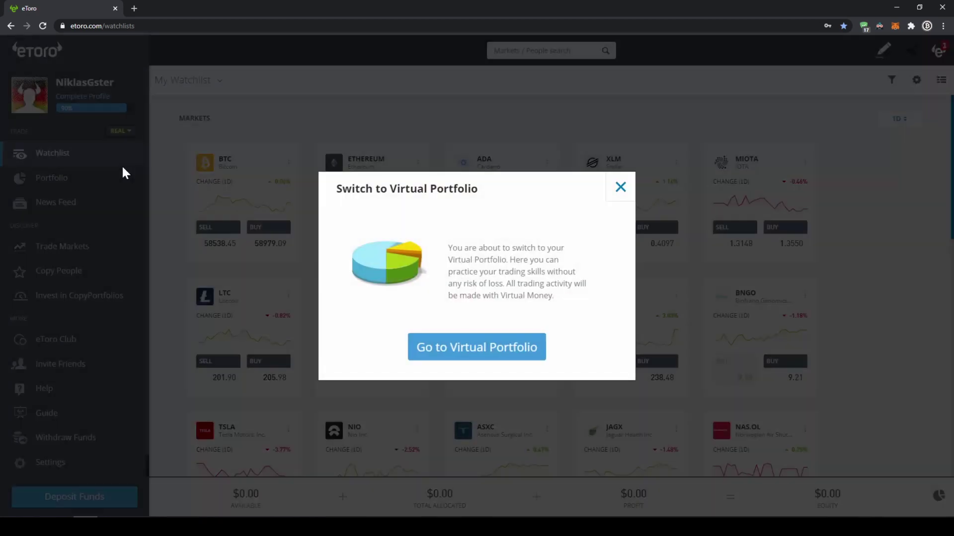
{"action": "left_click", "coordinate": [490, 354]}
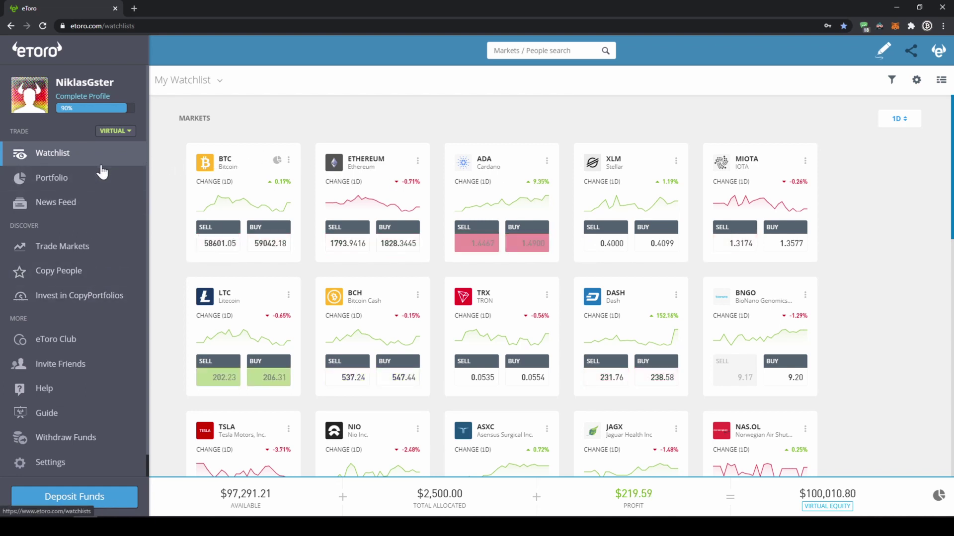
Look over the holdings in the virtual portfolio and return to the watchlist.
{"action": "left_click", "coordinate": [97, 185]}
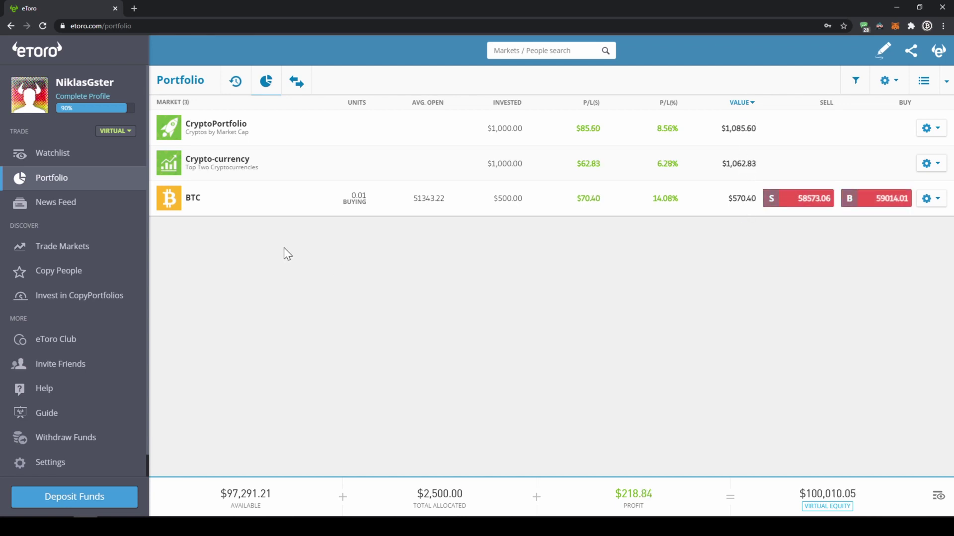
{"action": "left_click", "coordinate": [87, 160]}
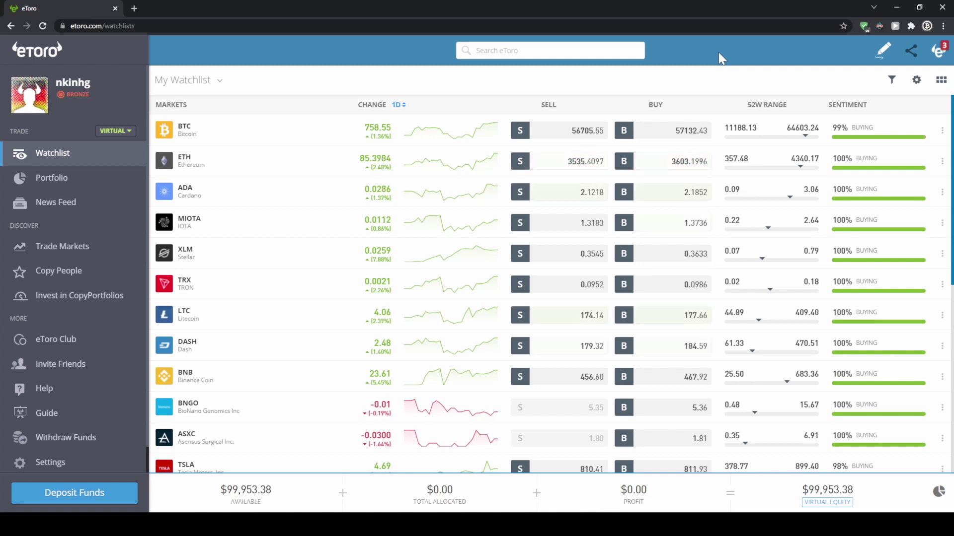
Search the markets for "aave" and open the AAVE market page.
{"action": "left_click", "coordinate": [611, 50]}
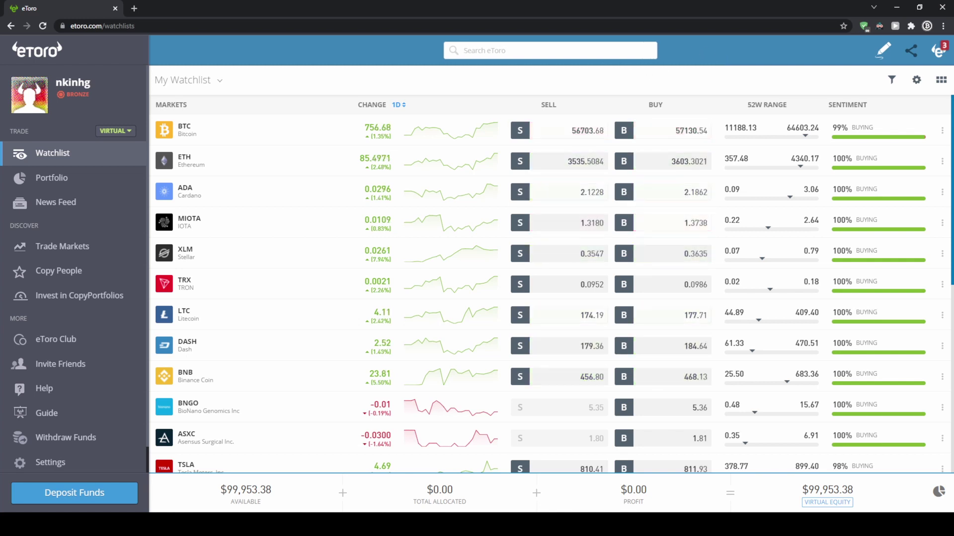
{"action": "type", "text": "aa"}
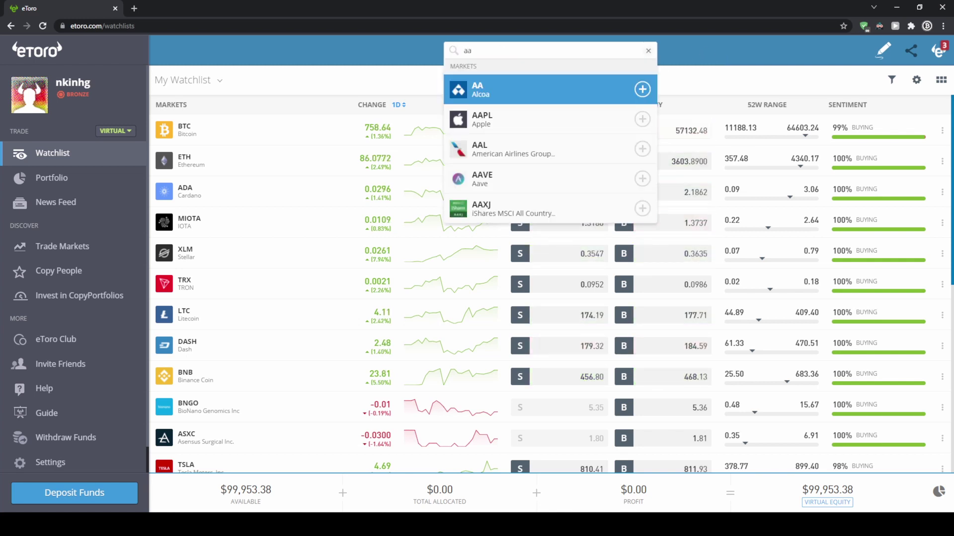
{"action": "type", "text": "ve"}
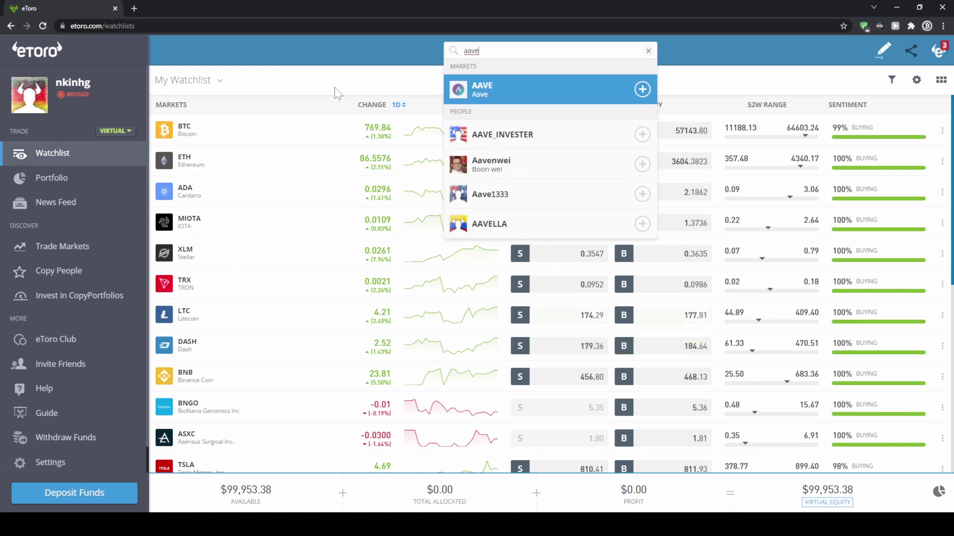
{"action": "left_click", "coordinate": [496, 96]}
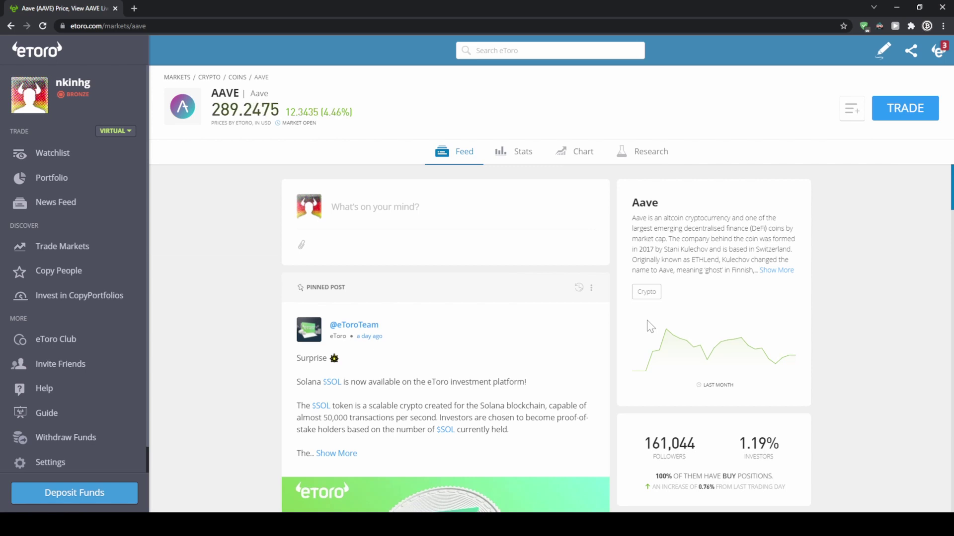
Open a buy trade on AAVE for an amount of $100.
{"action": "left_click", "coordinate": [934, 109]}
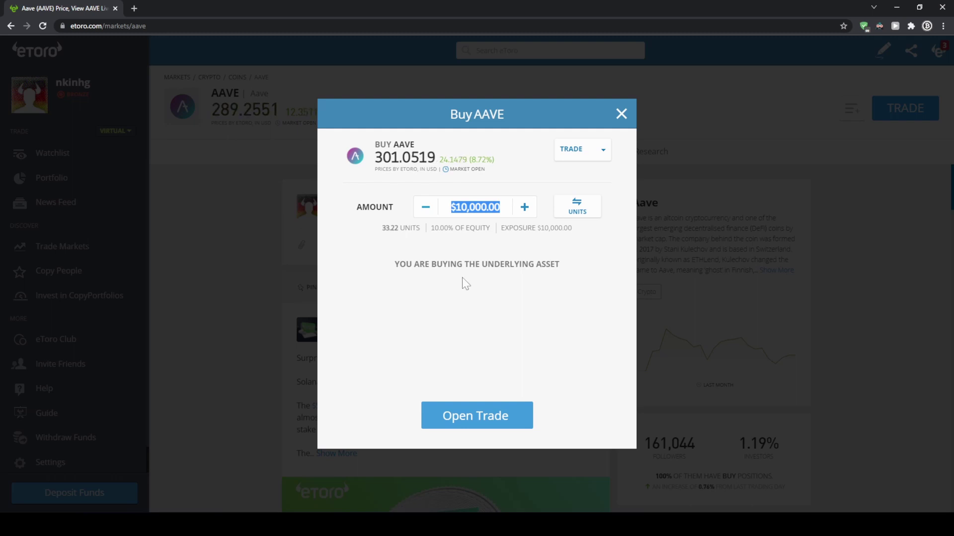
{"action": "type", "text": "100"}
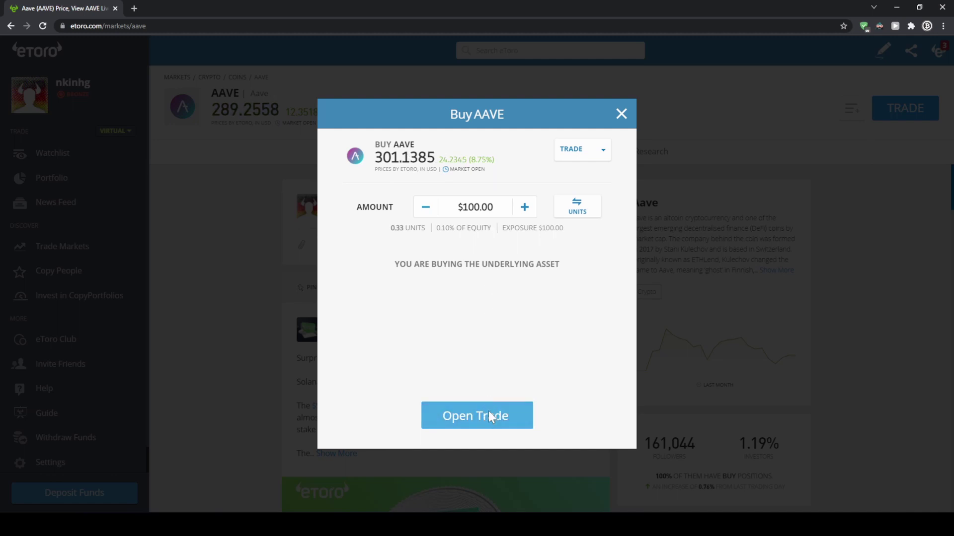
{"action": "left_click", "coordinate": [490, 416]}
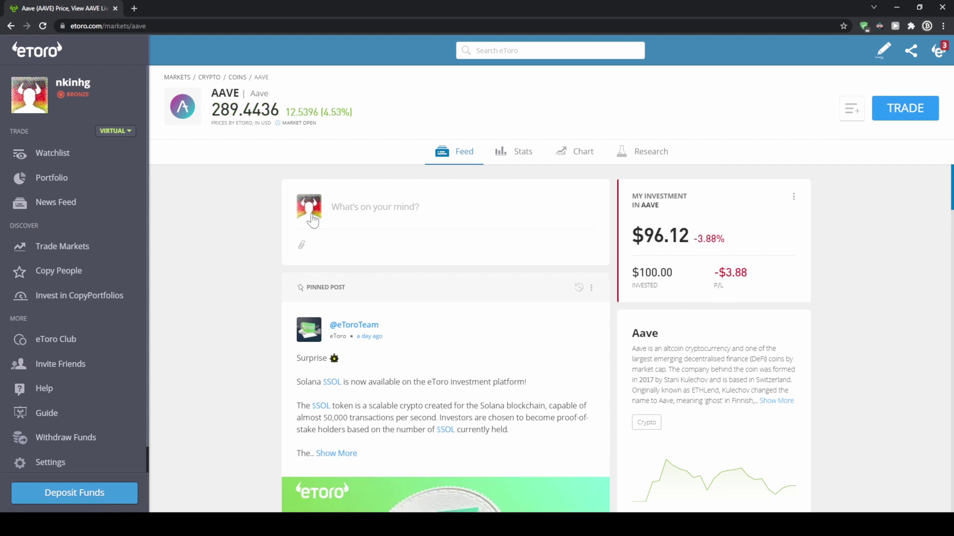
Open the AAVE position from the portfolio and bring up the closing dialog for its buy trade.
{"action": "left_click", "coordinate": [82, 184]}
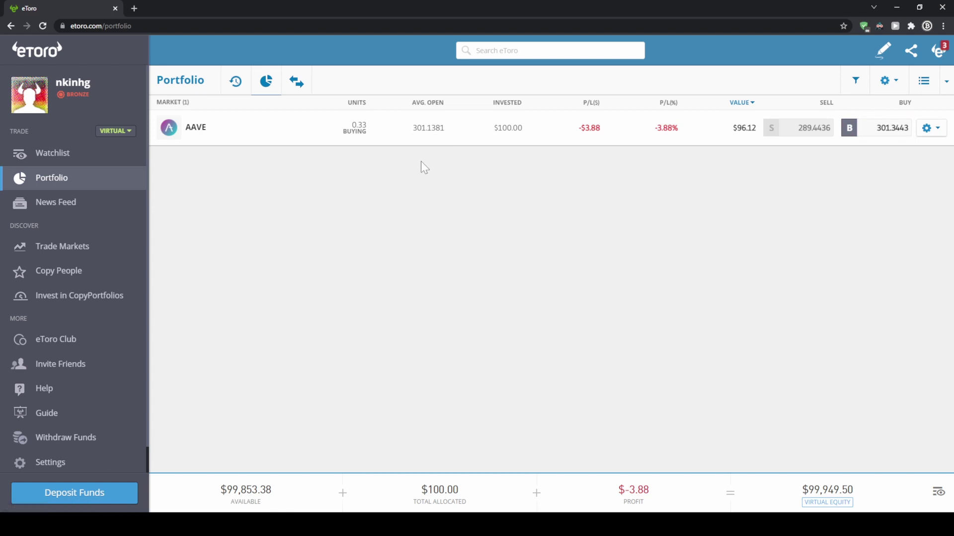
{"action": "left_click", "coordinate": [201, 138]}
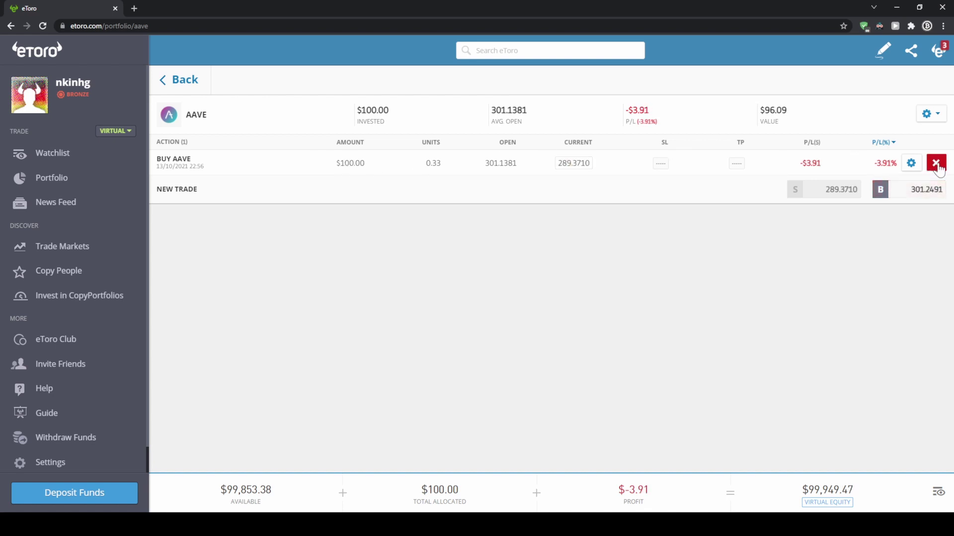
{"action": "left_click", "coordinate": [937, 165]}
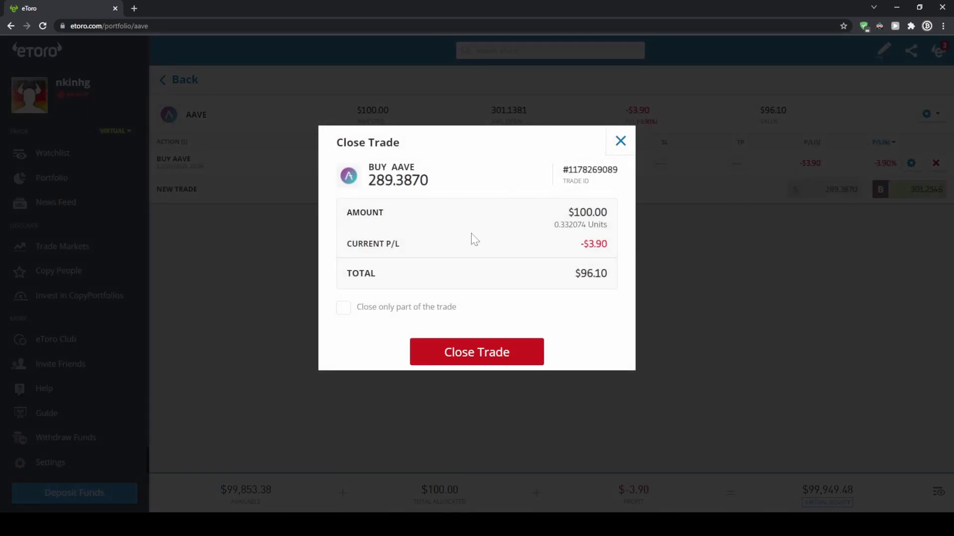
{"action": "left_click", "coordinate": [343, 309]}
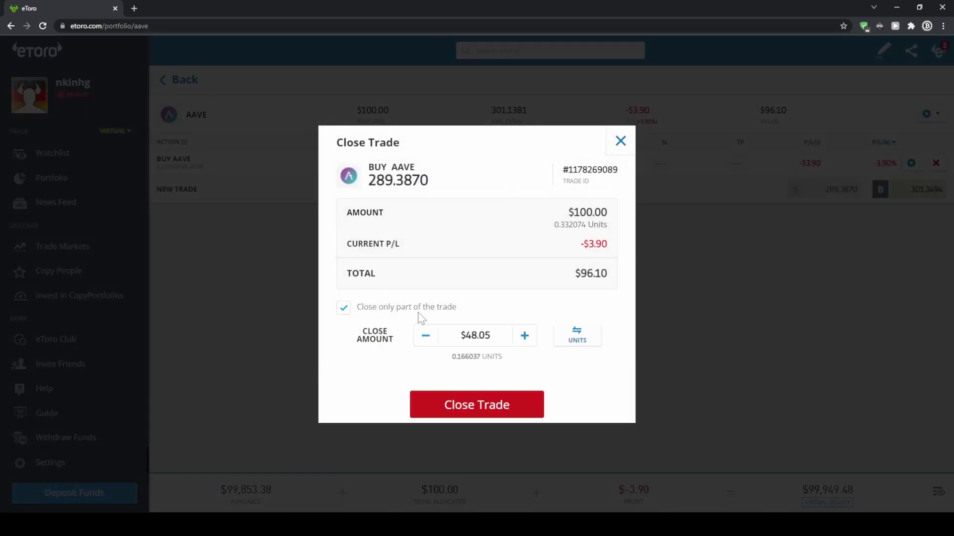
{"action": "left_click", "coordinate": [475, 335]}
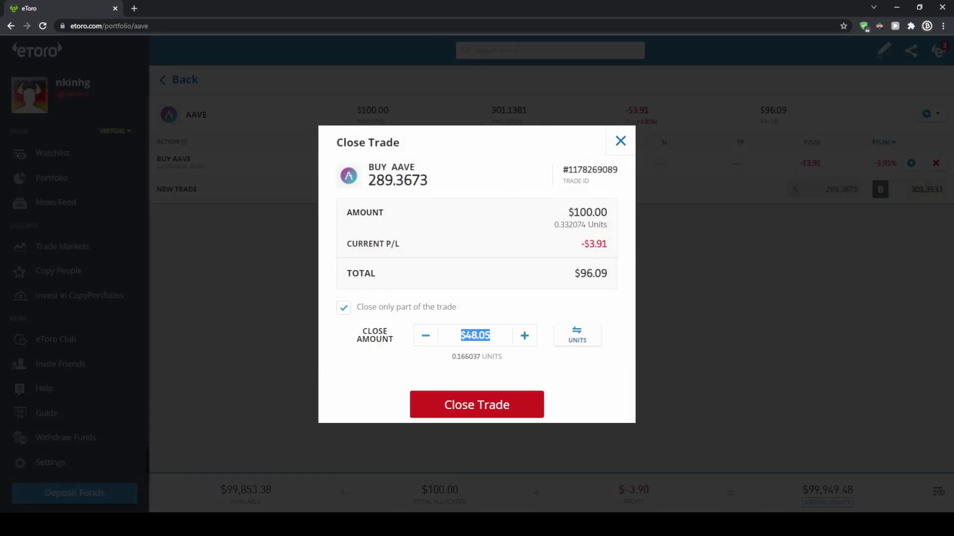
{"action": "left_click", "coordinate": [468, 328]}
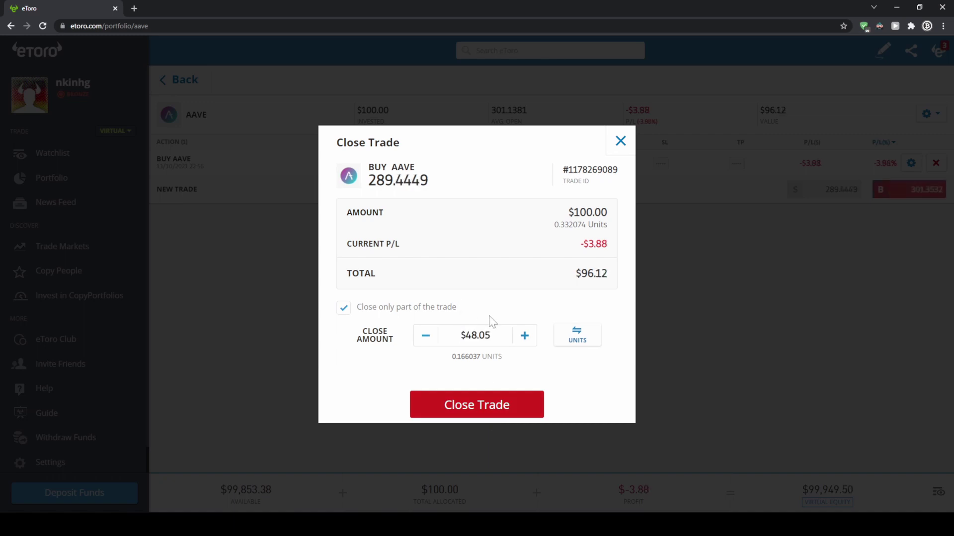
{"action": "left_click", "coordinate": [344, 308]}
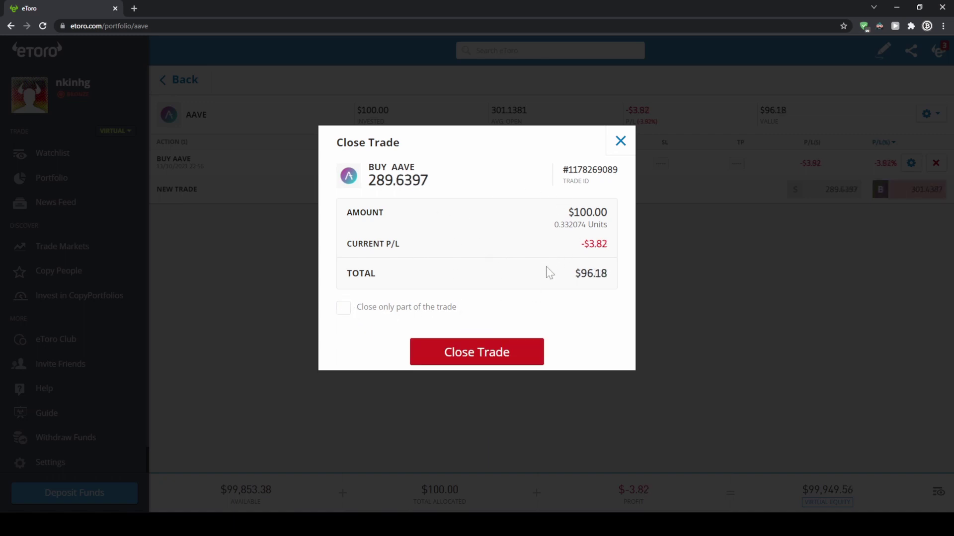
Close the entire AAVE trade.
{"action": "left_click", "coordinate": [496, 351]}
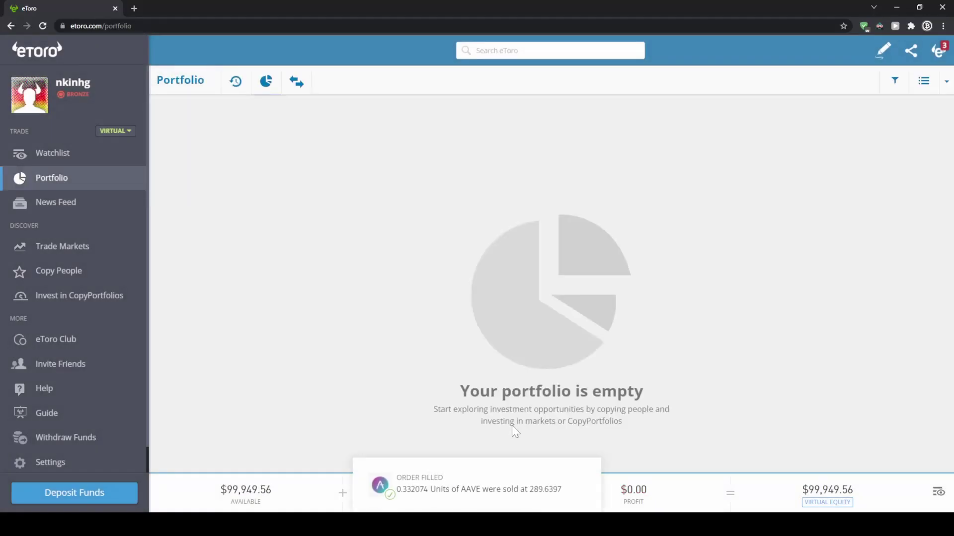